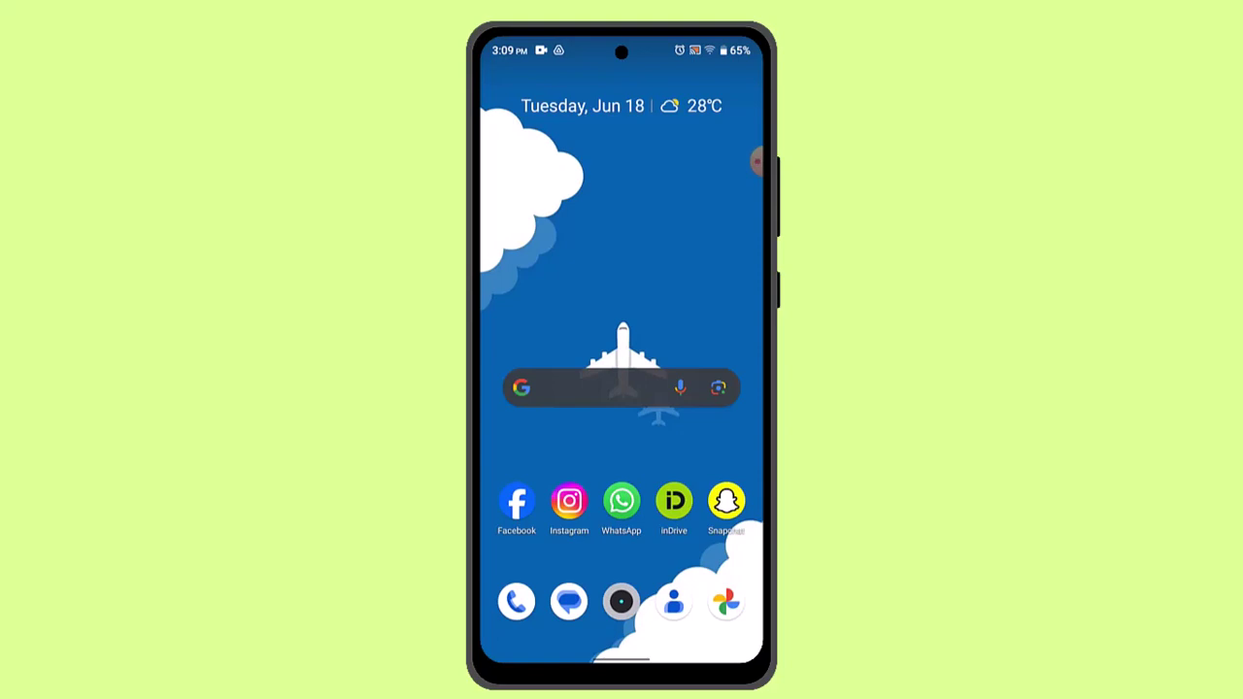
Step: Open Google Play from the app drawer by searching installed apps for 'pl'
{"action": "left_click_drag", "start_coordinate": [622, 563], "coordinate": [622, 292]}
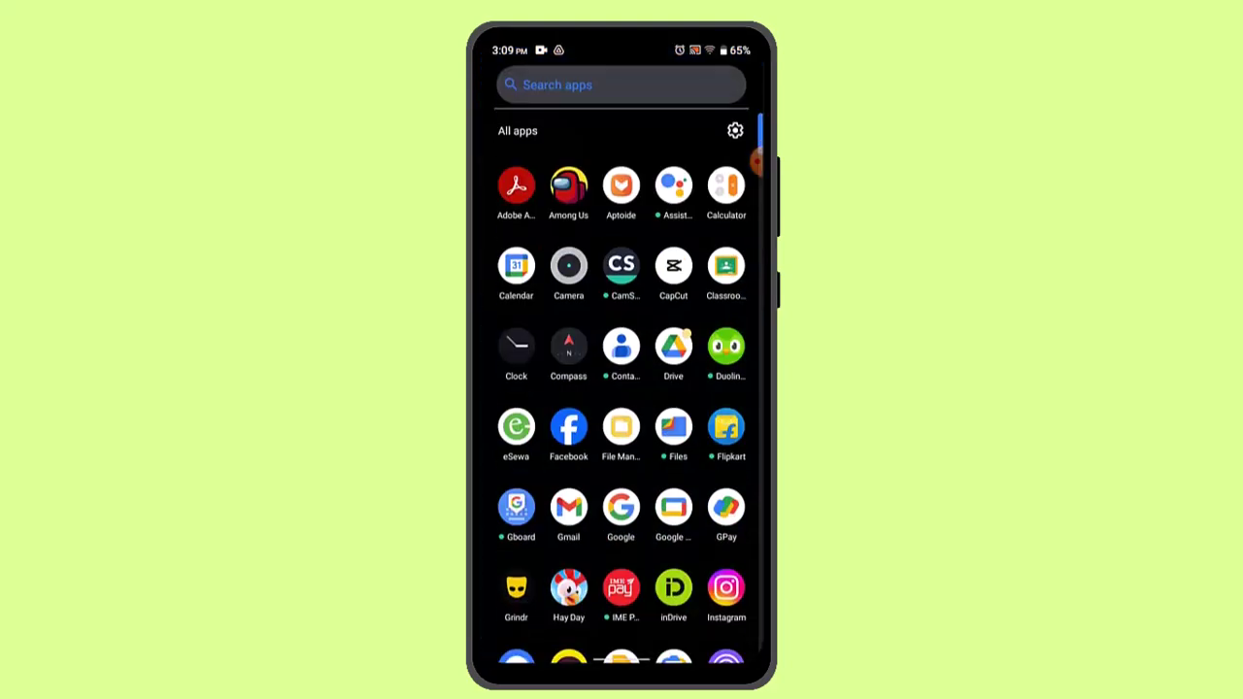
{"action": "left_click", "coordinate": [621, 85]}
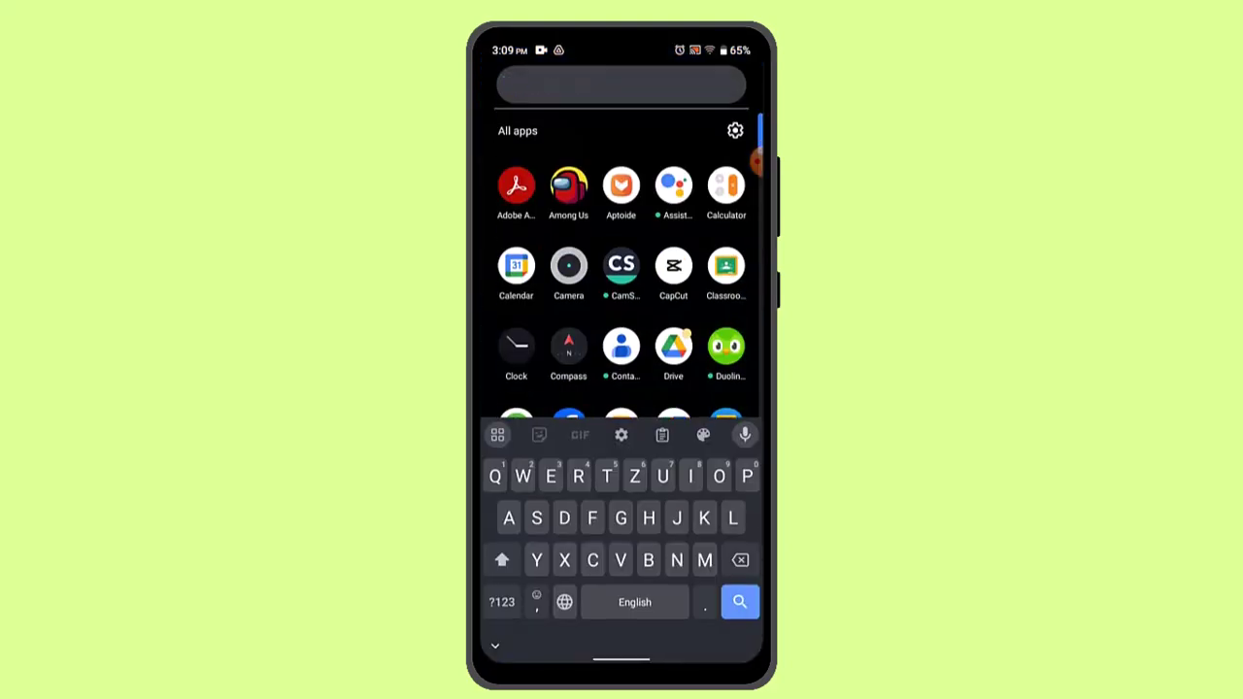
{"action": "type", "text": "pl"}
{"action": "left_click", "coordinate": [516, 139]}
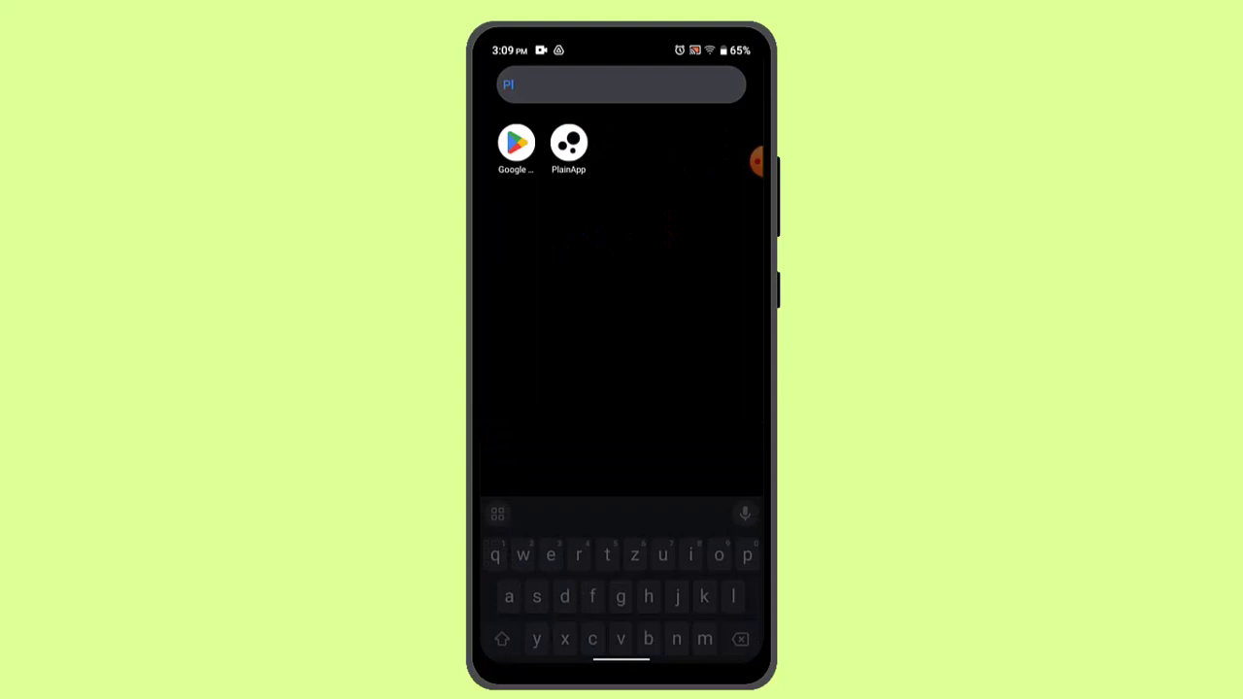
Step: Search the store for 'vpn', fixing a mistyped letter before submitting
{"action": "left_click", "coordinate": [583, 82]}
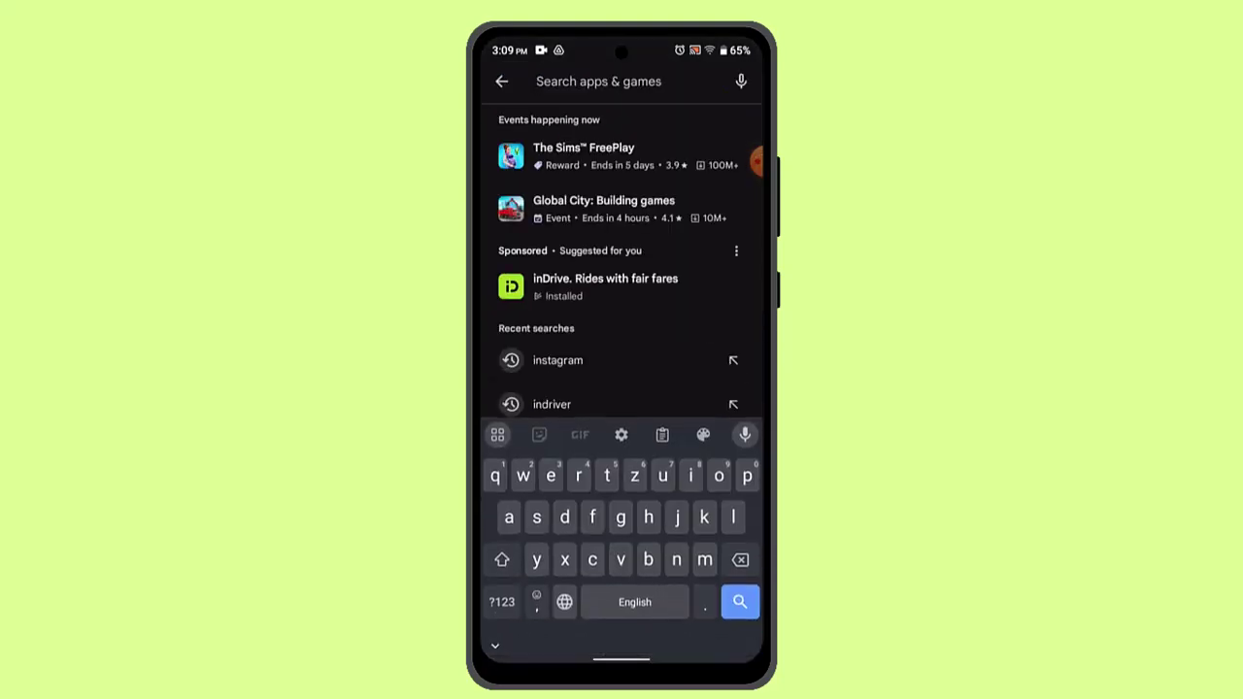
{"action": "type", "text": "x"}
{"action": "key", "text": "BackSpace"}
{"action": "type", "text": "v"}
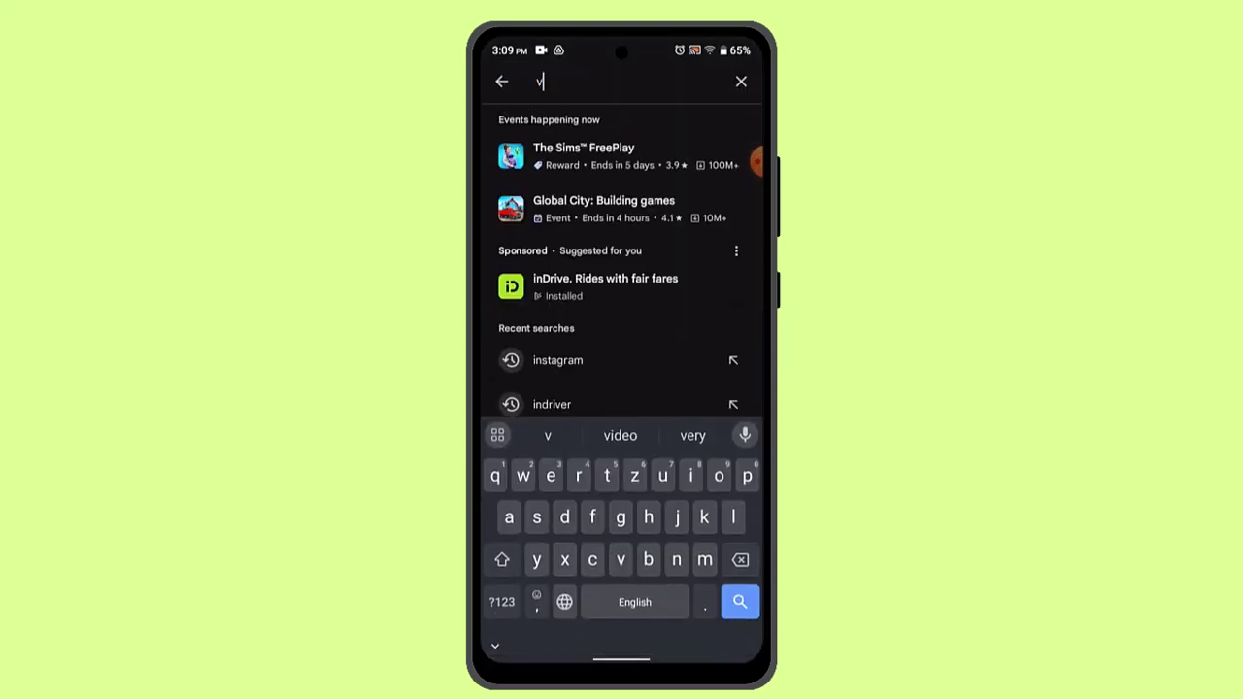
{"action": "type", "text": "pn"}
{"action": "key", "text": "Return"}
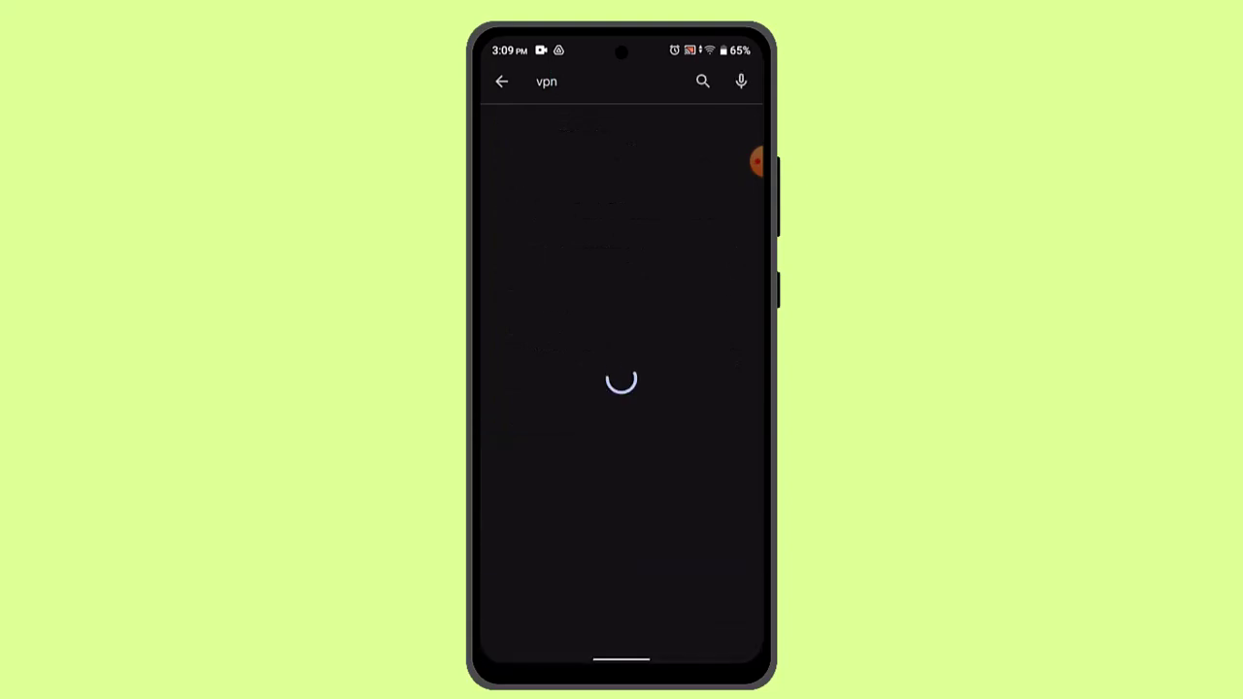